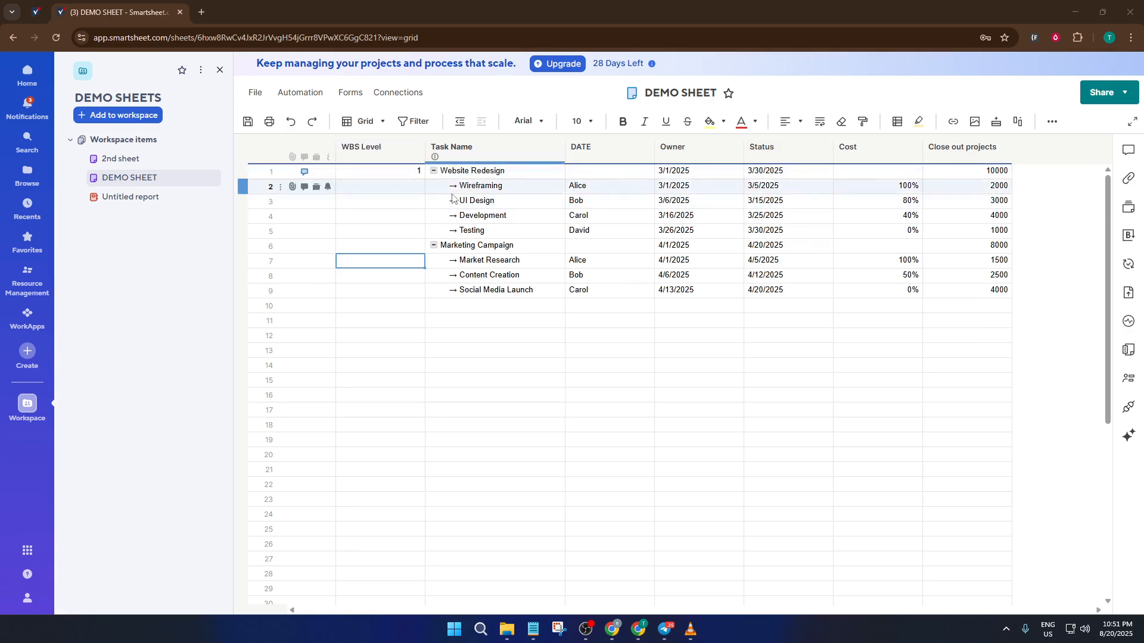
- Collapse and re-expand the Website Redesign and Marketing Campaign parent rows to examine the task hierarchy
click(434, 171)
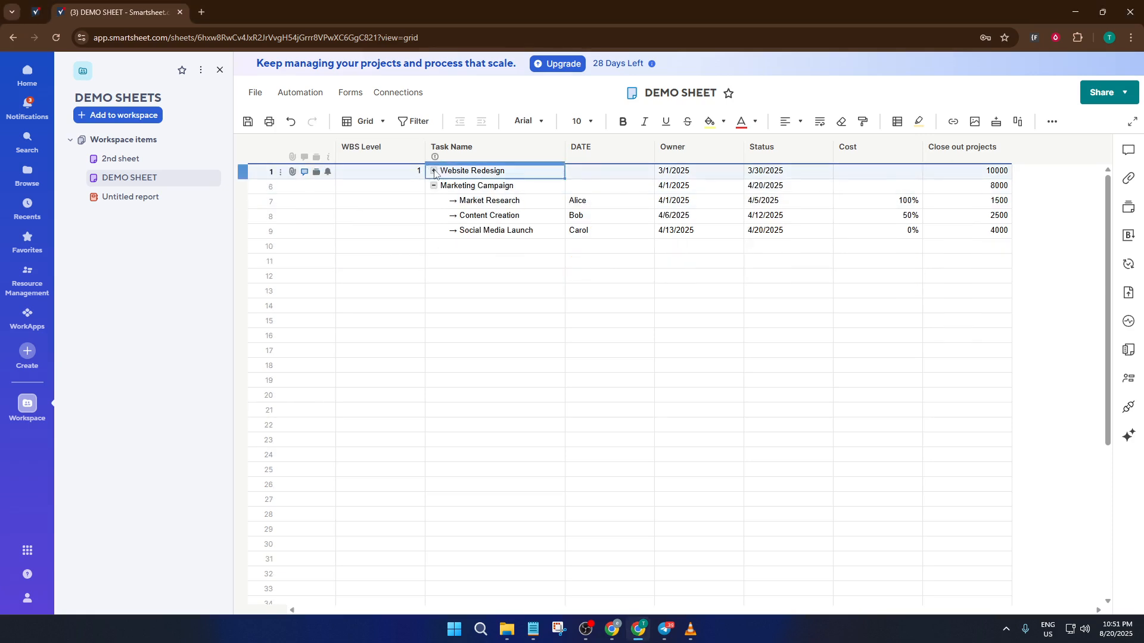
click(434, 171)
click(433, 251)
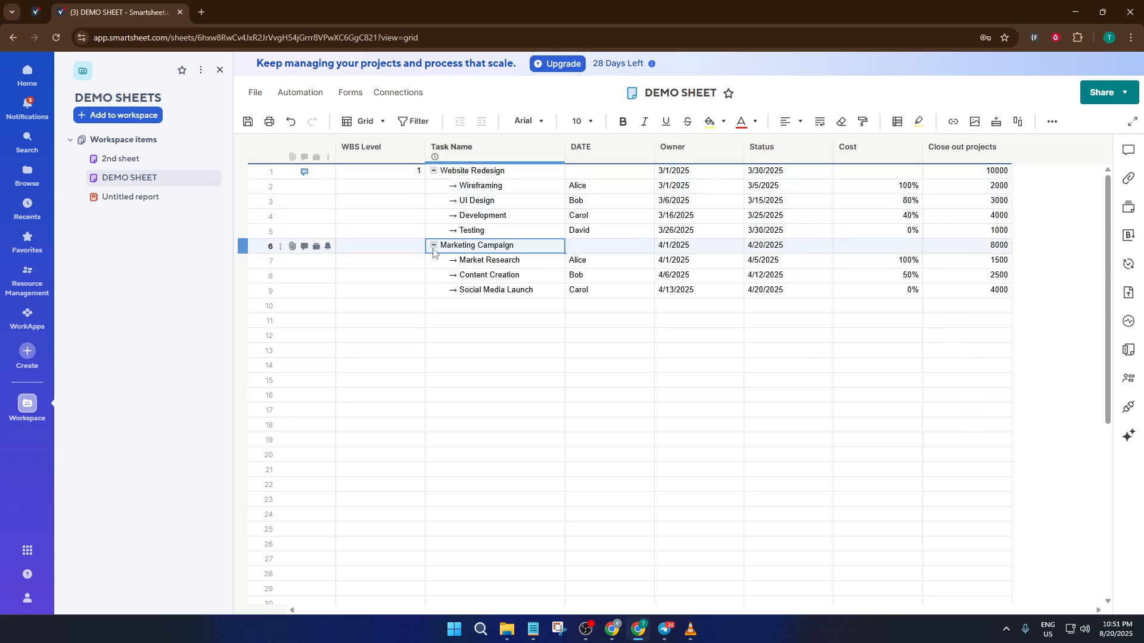
click(434, 246)
click(434, 246)
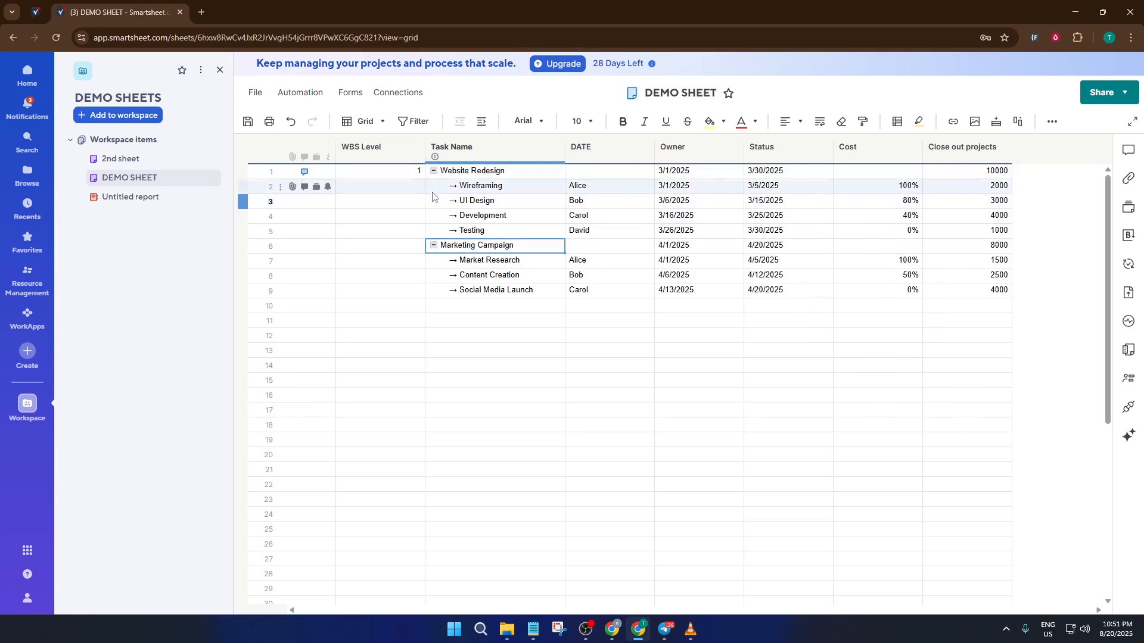
click(434, 172)
click(433, 171)
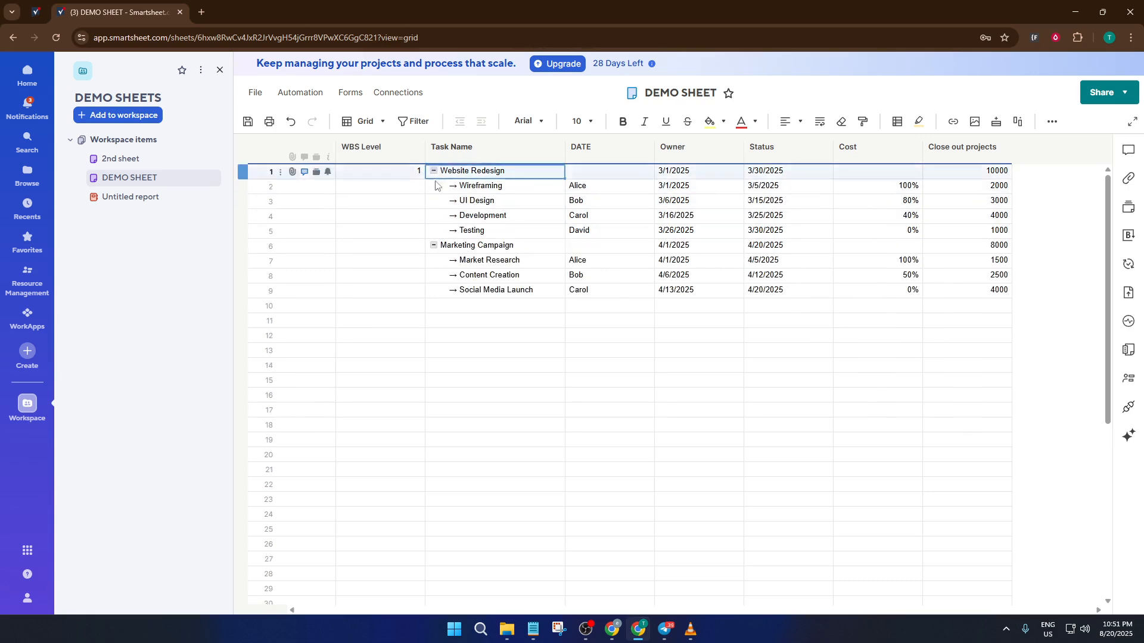
- Confirm the WBS Level column's properties with its name kept and Text/Number as the column type
right_click(369, 154)
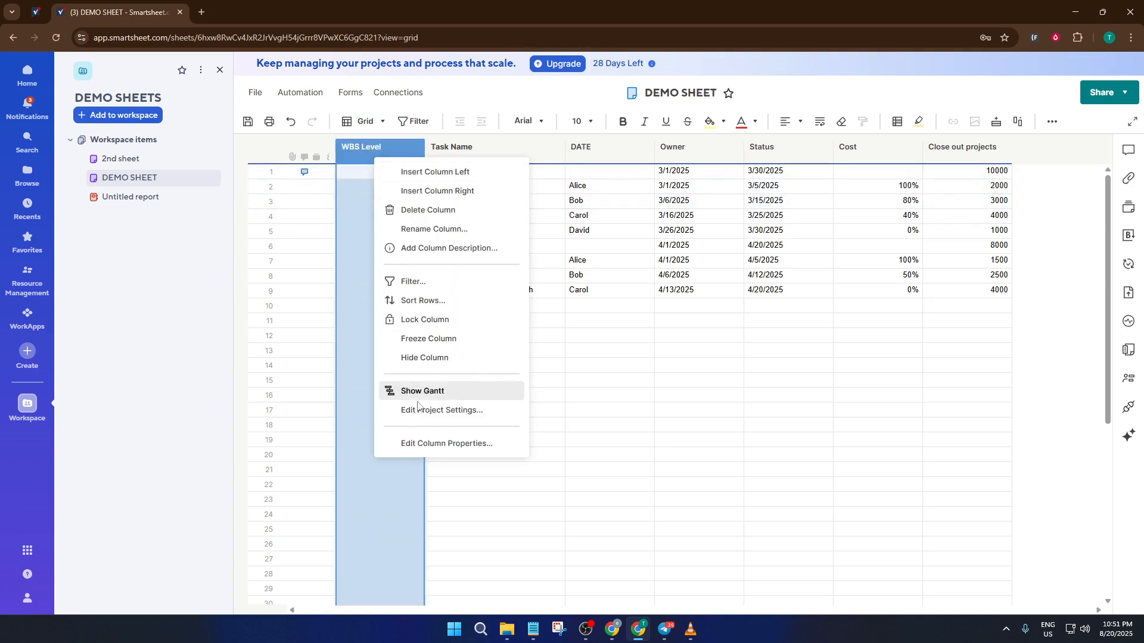
click(426, 444)
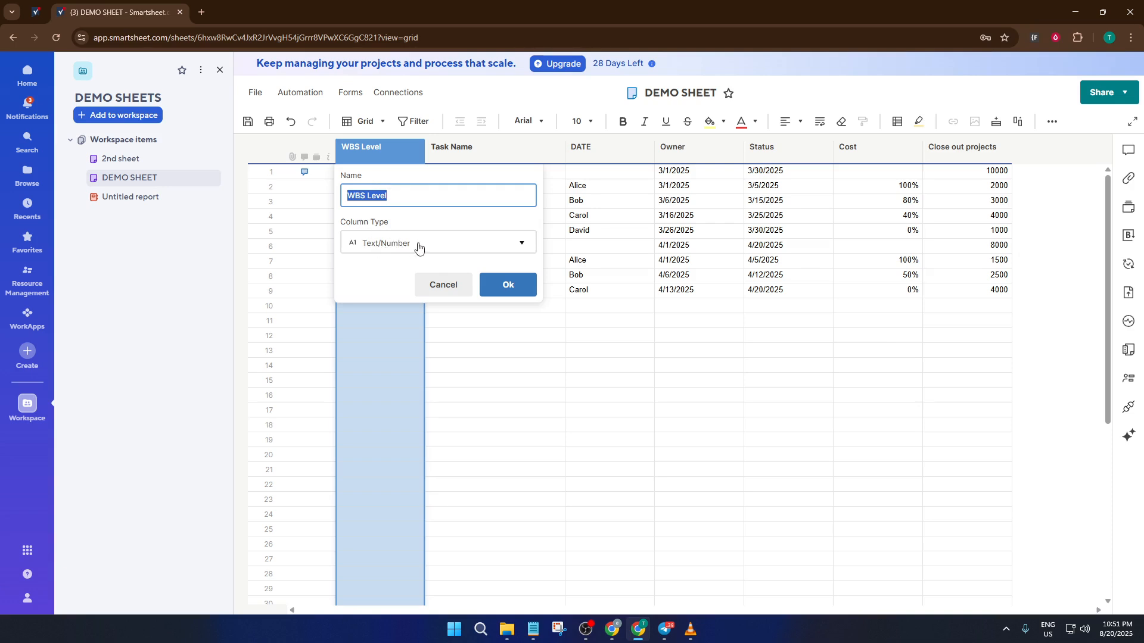
click(397, 198)
click(394, 255)
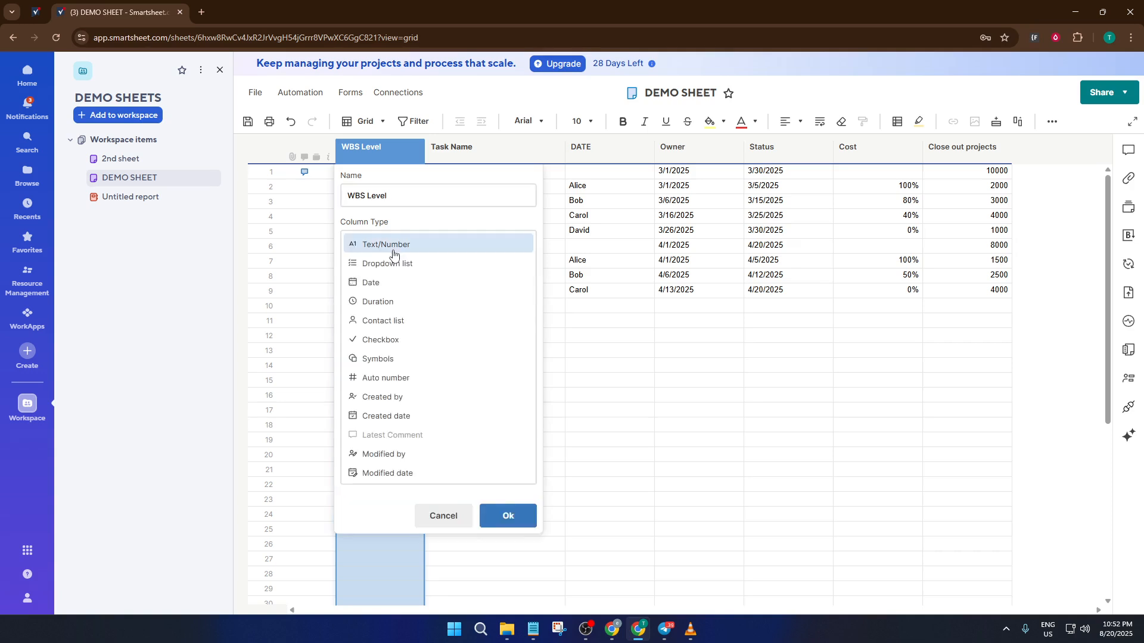
click(393, 251)
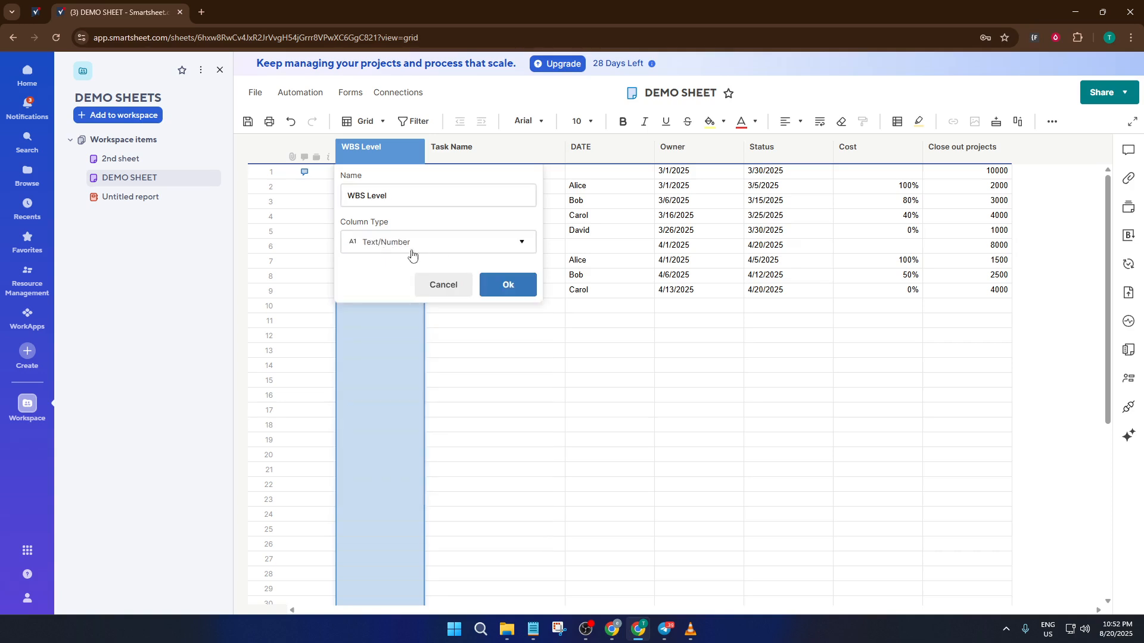
click(504, 289)
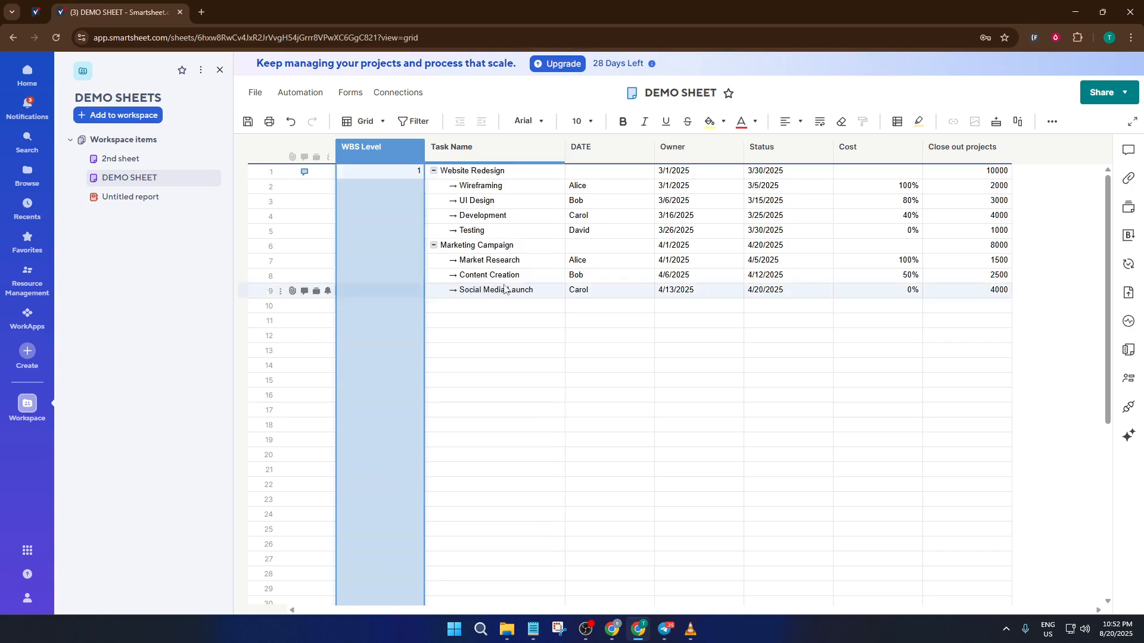
- Inspect the formula in the WBS Level cell of the Website Redesign row, then leave the cell
click(388, 188)
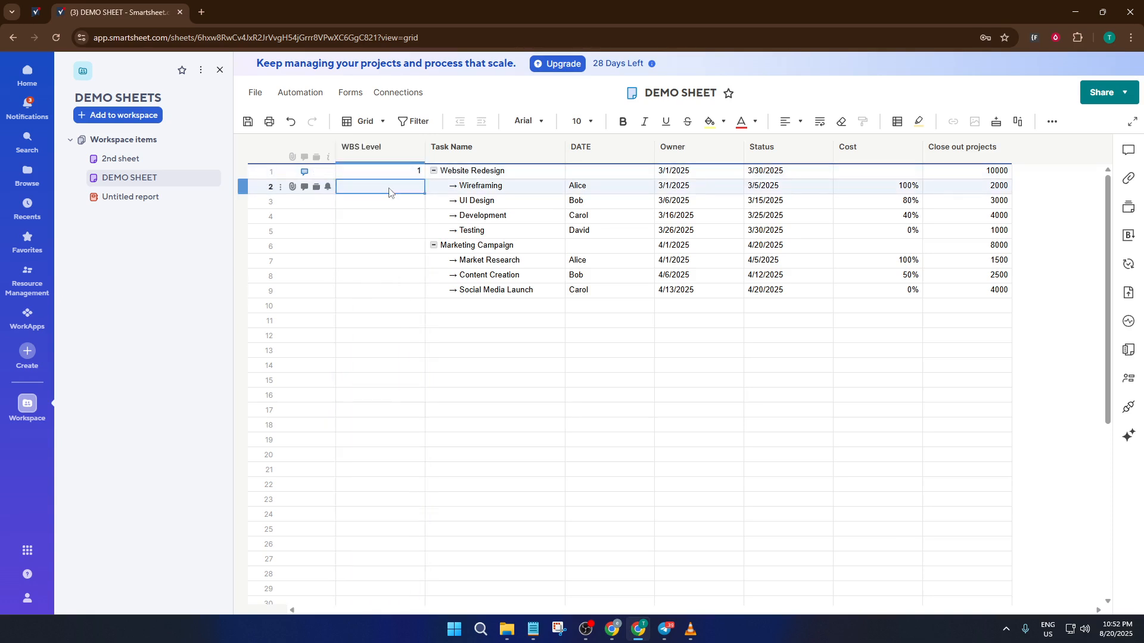
click(392, 177)
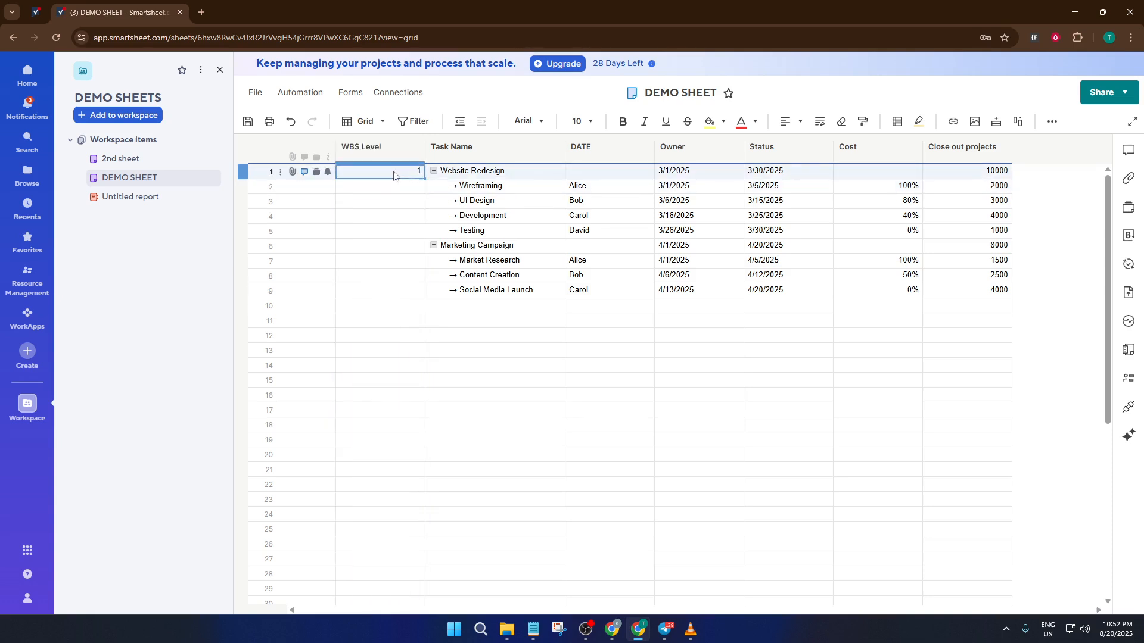
double_click(394, 174)
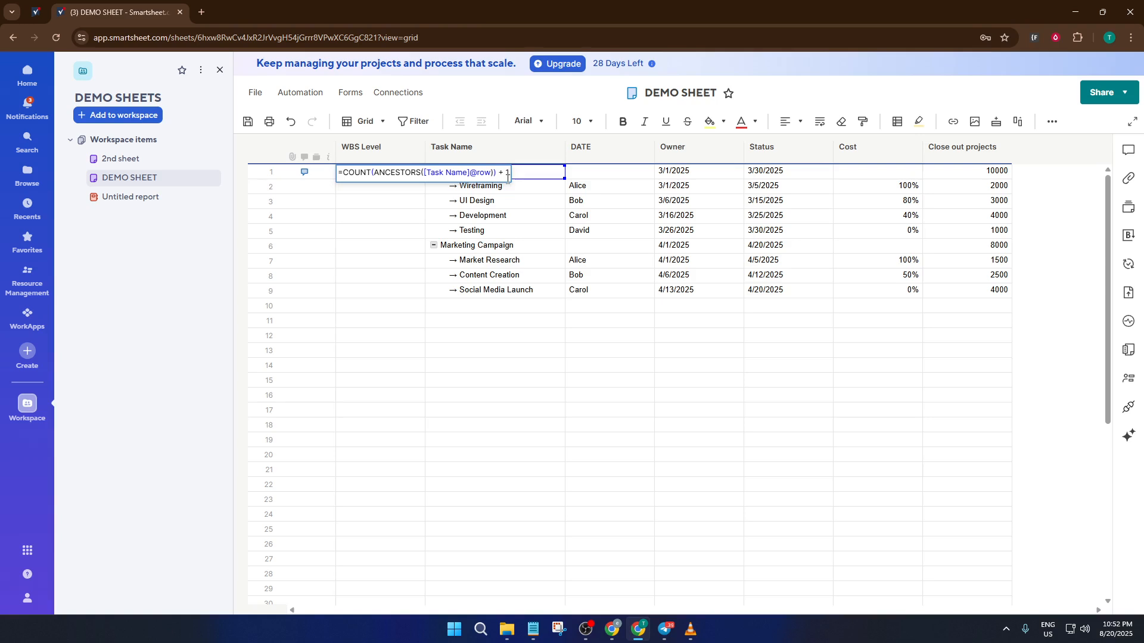
key(Return)
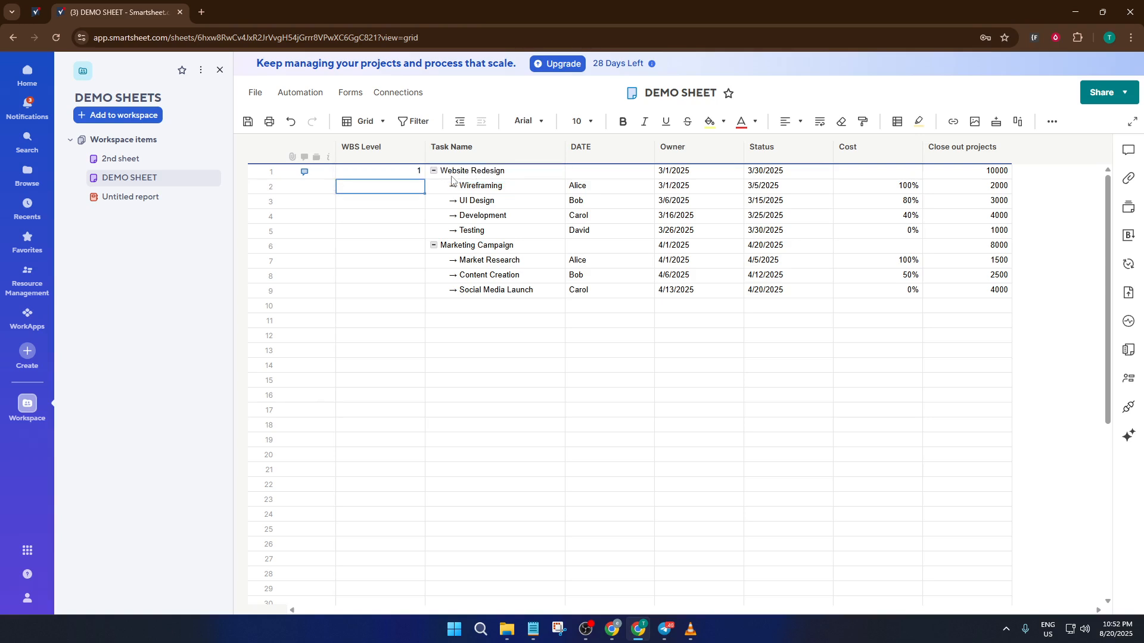
- Fill the WBS Level formula from the Website Redesign row down through the Social Media Launch row
click(398, 176)
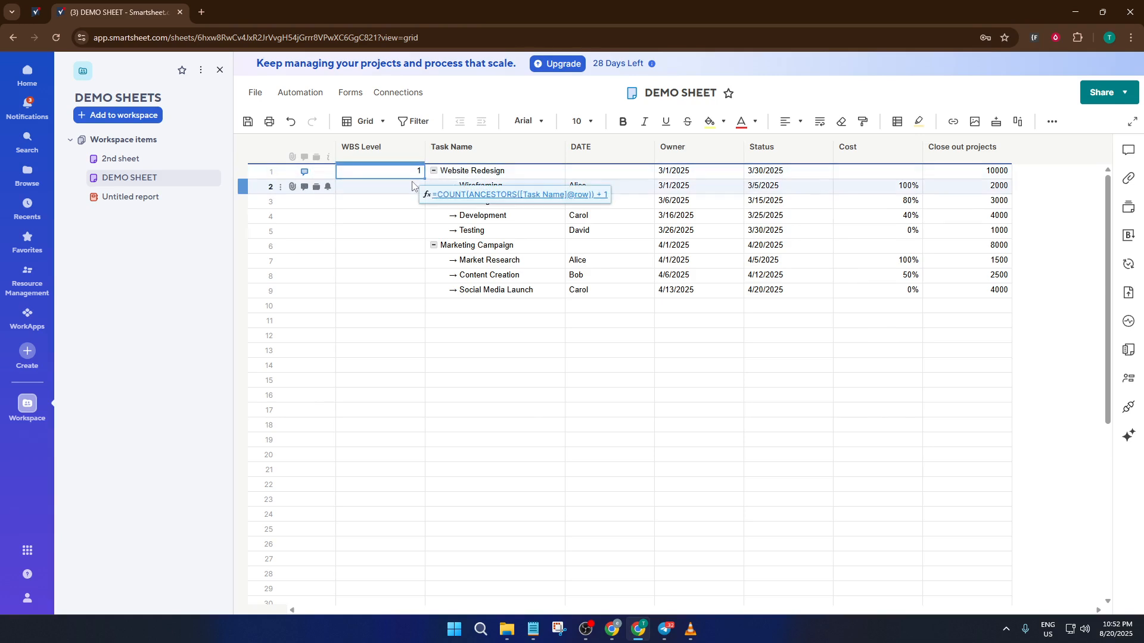
drag(424, 177, 421, 280)
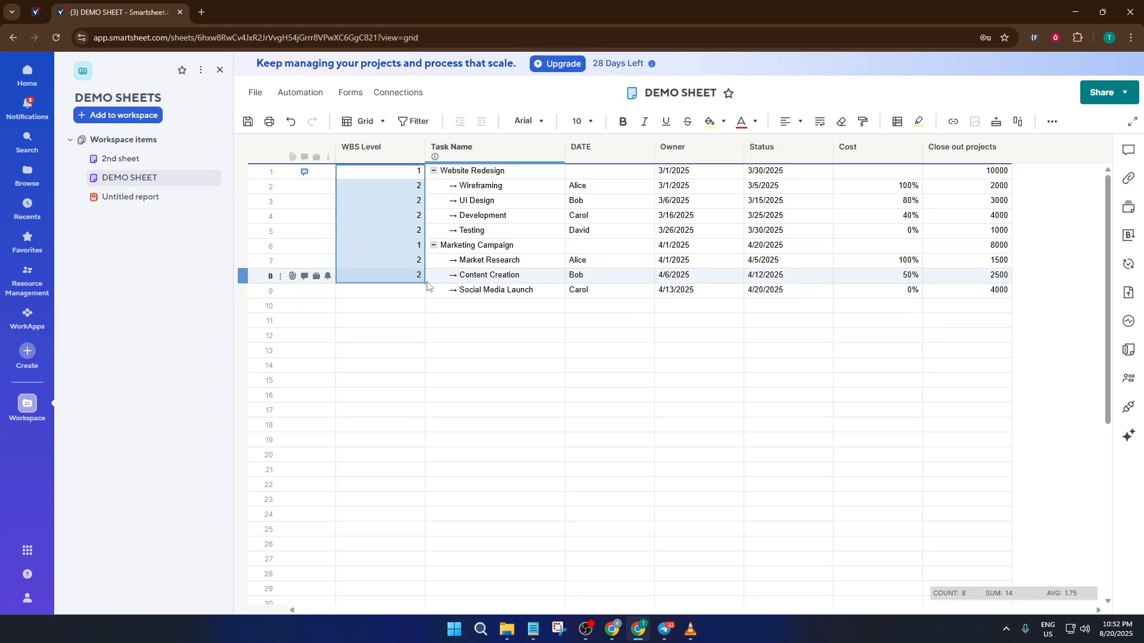
drag(424, 285, 424, 298)
click(426, 322)
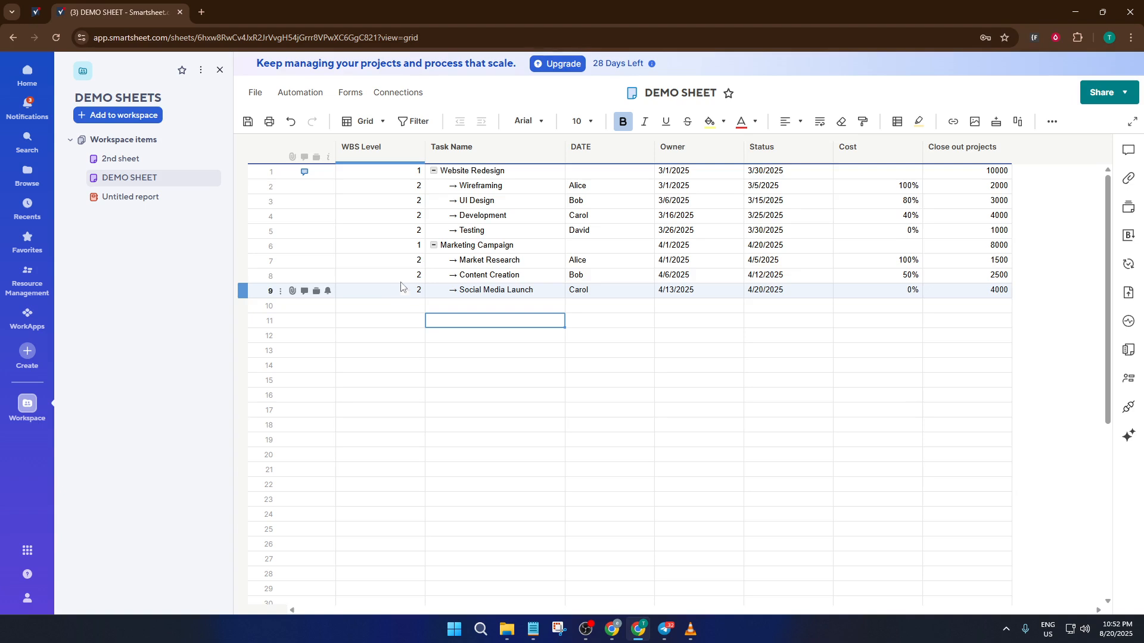
- Open the Untitled report and add the WBS Level column to its displayed columns
click(116, 202)
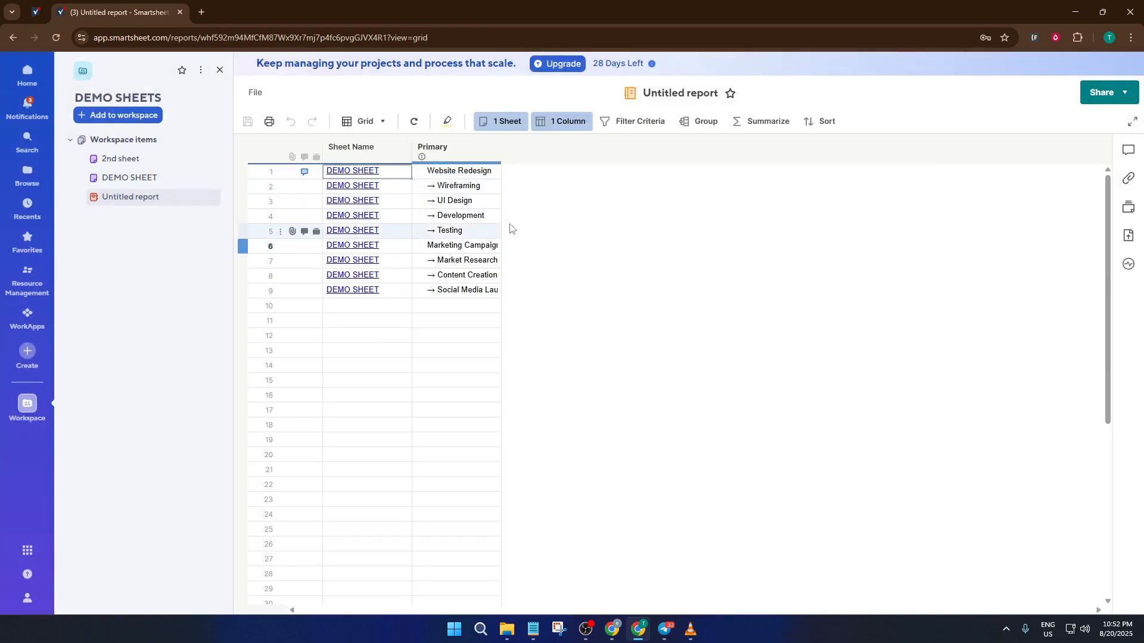
click(570, 123)
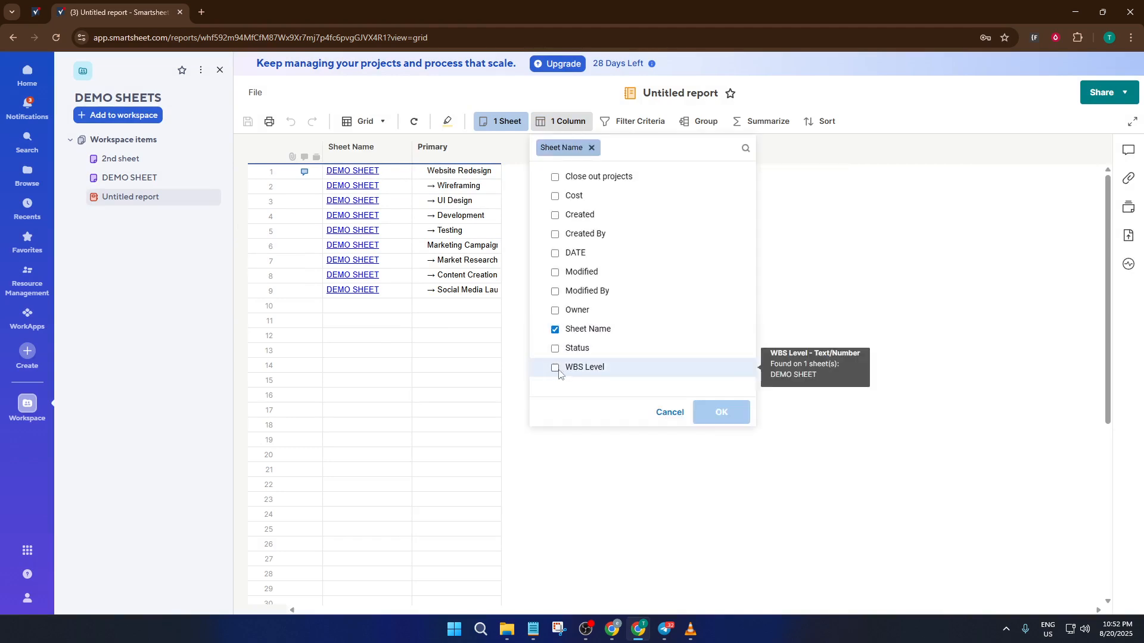
click(556, 368)
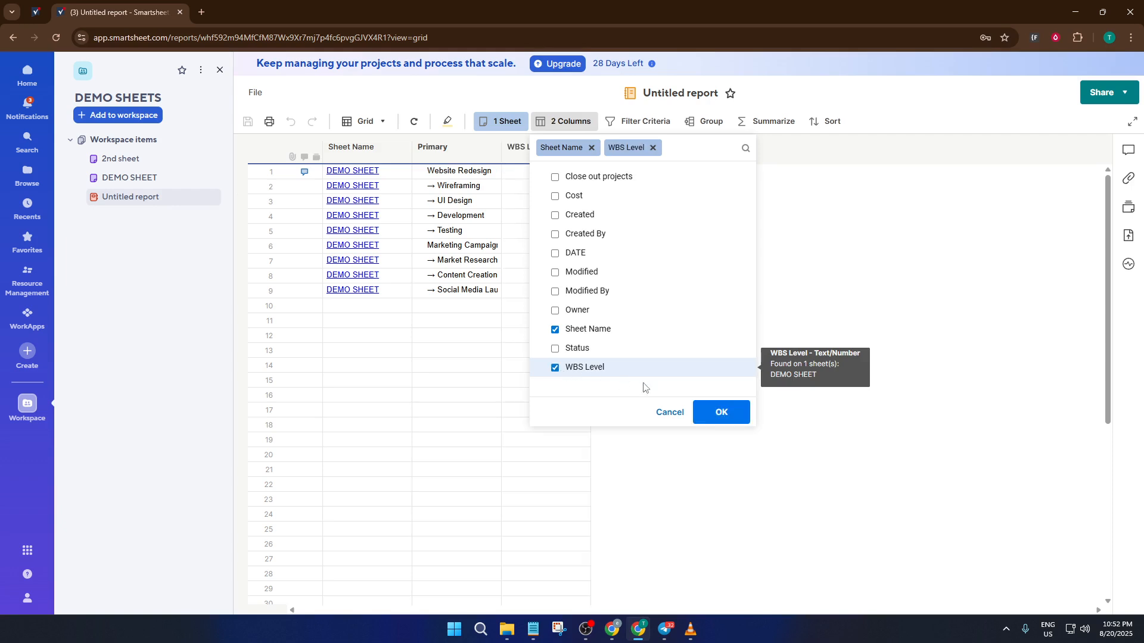
click(737, 416)
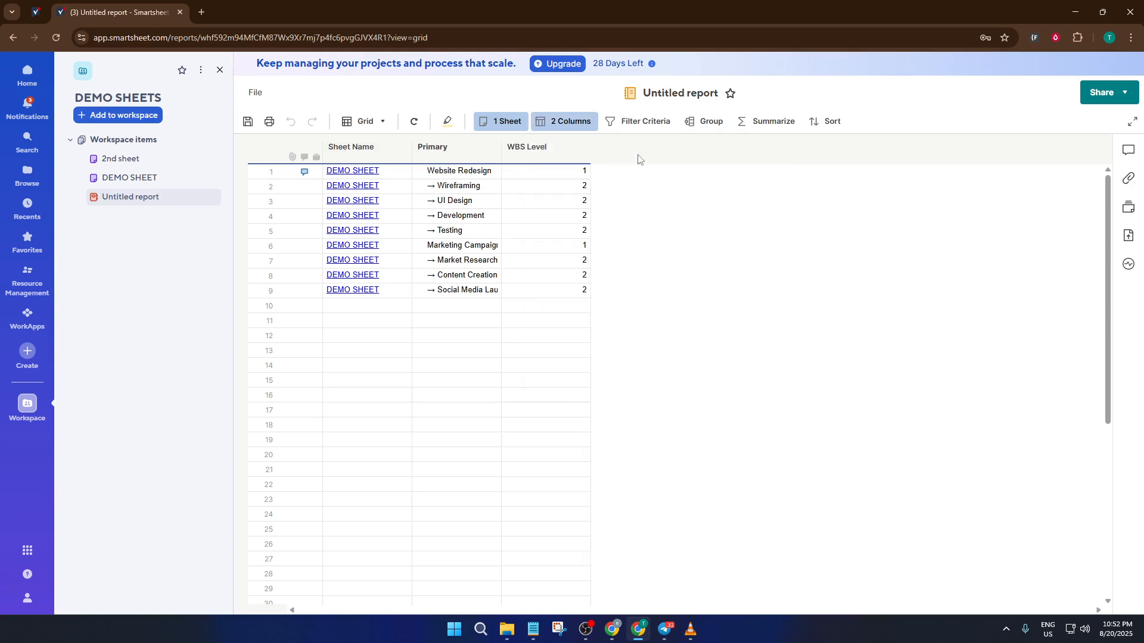
- Move the report's WBS Level column in front of the Primary column
click(644, 122)
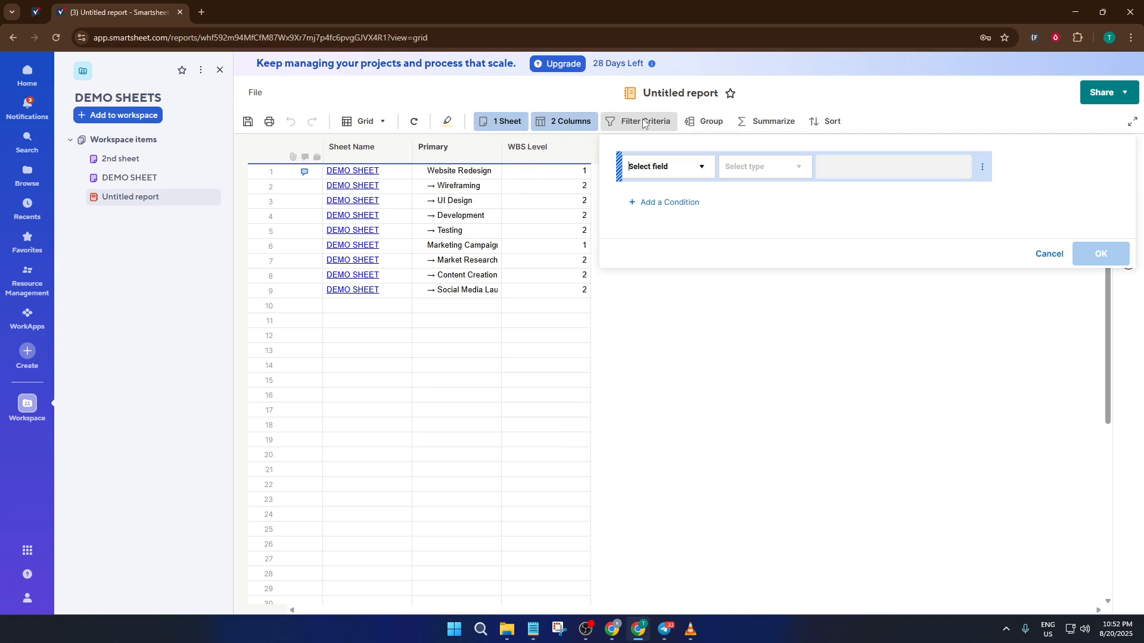
click(539, 188)
click(560, 160)
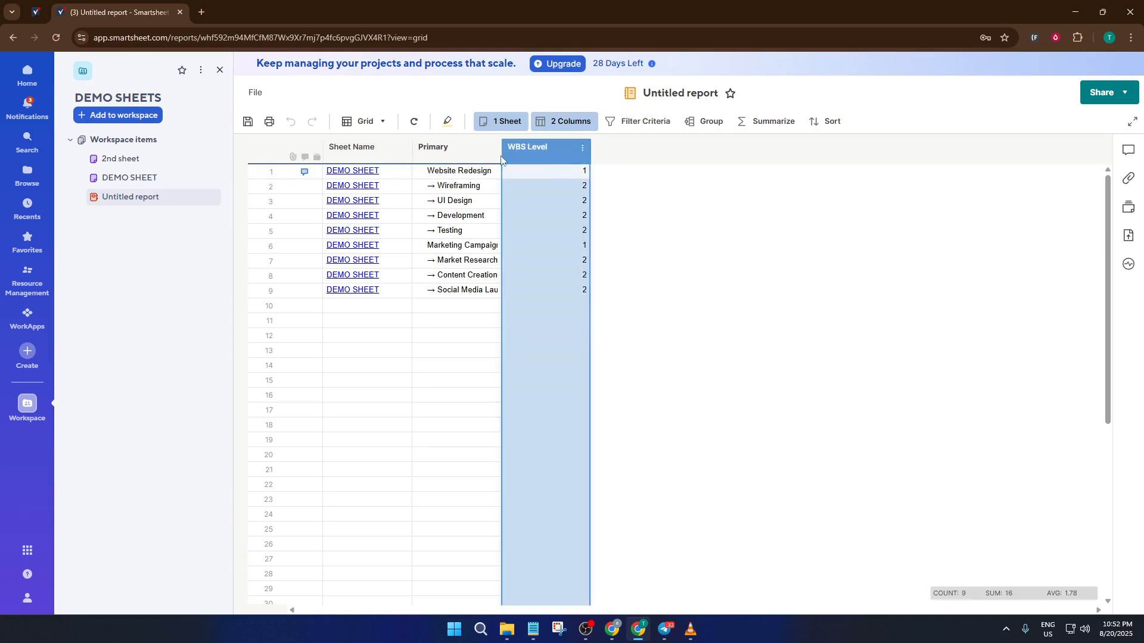
drag(501, 158, 449, 178)
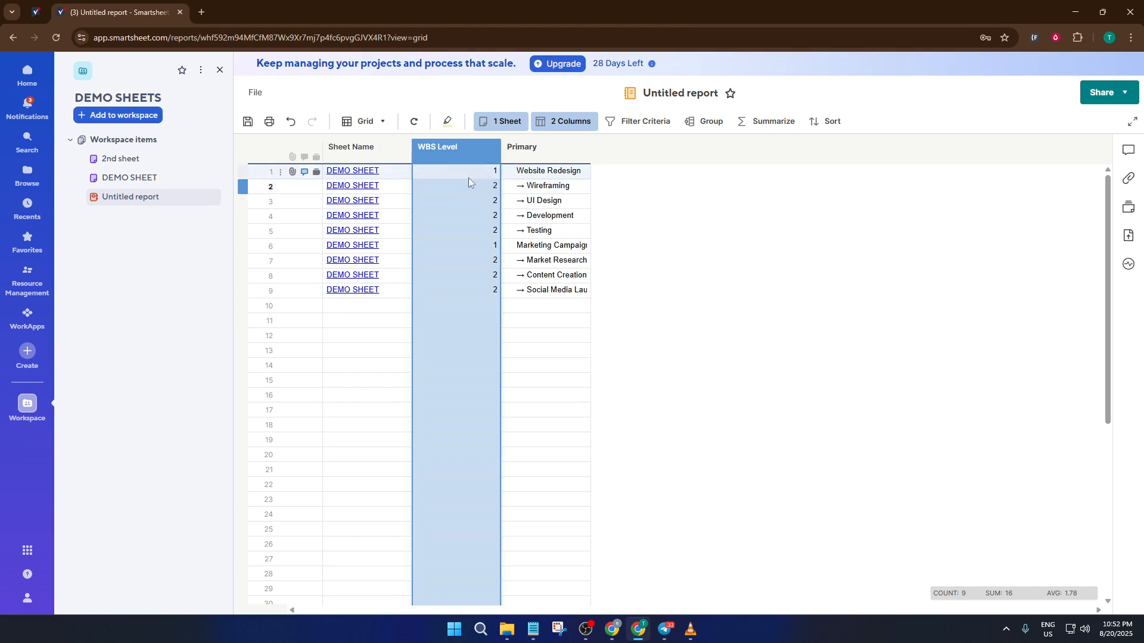
- Add a report filter condition requiring WBS Level to be equal to 1 and apply it
click(651, 128)
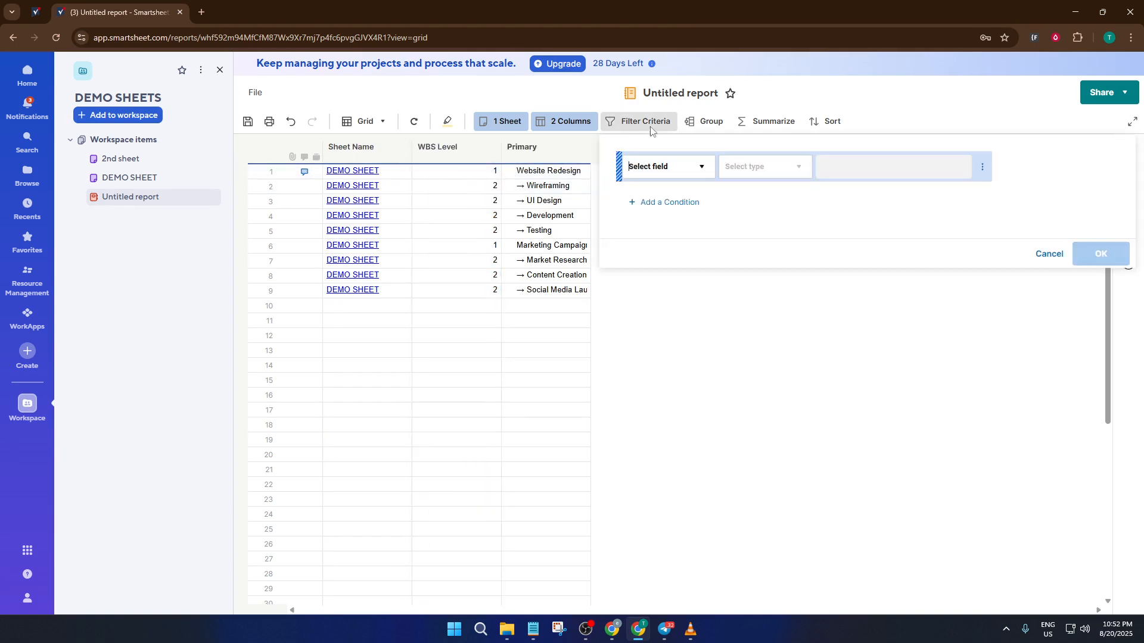
click(686, 169)
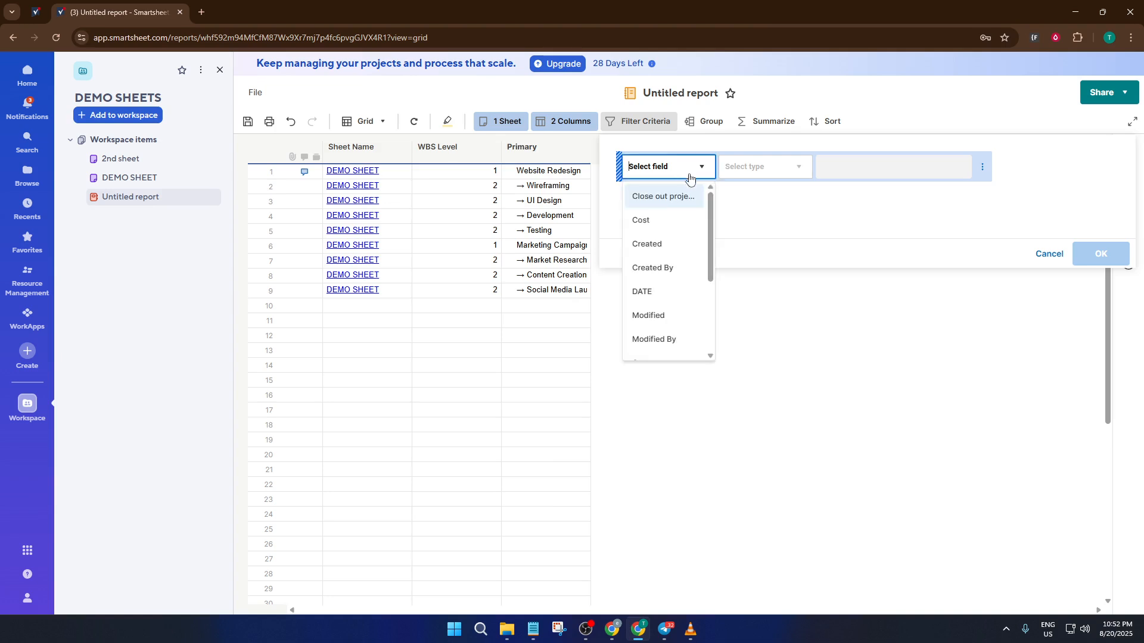
scroll(681, 298, down, 3)
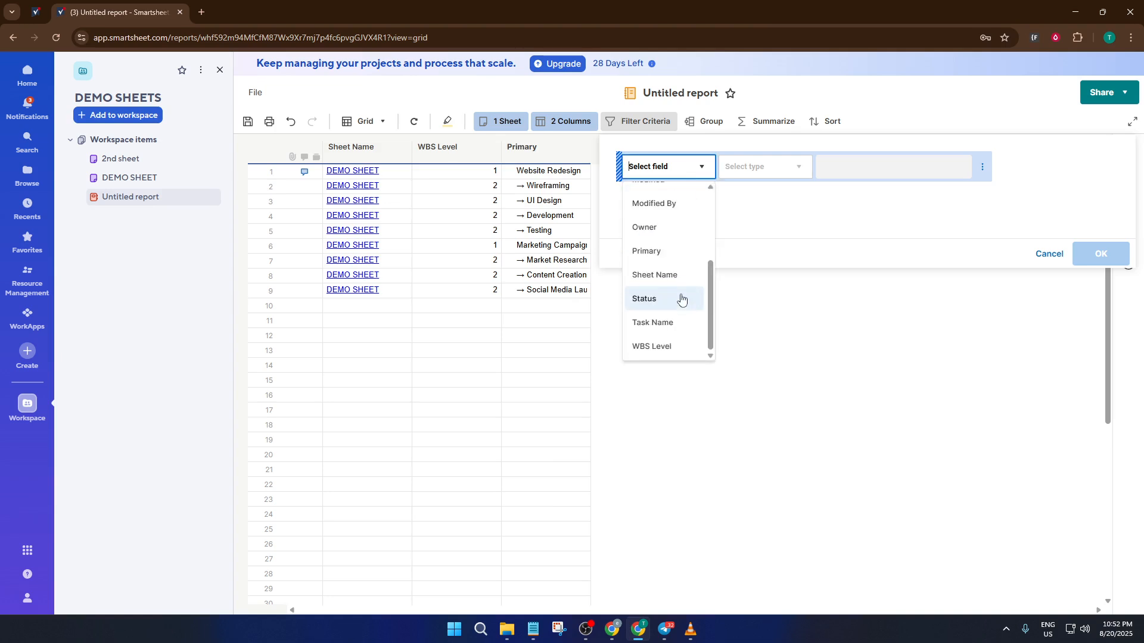
click(670, 345)
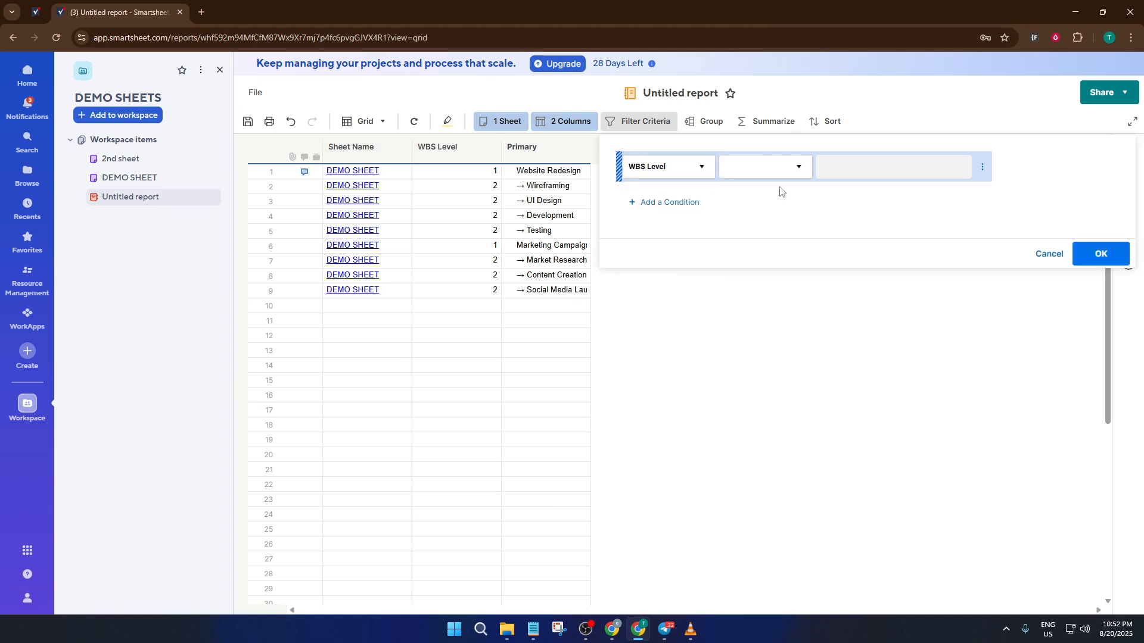
click(783, 166)
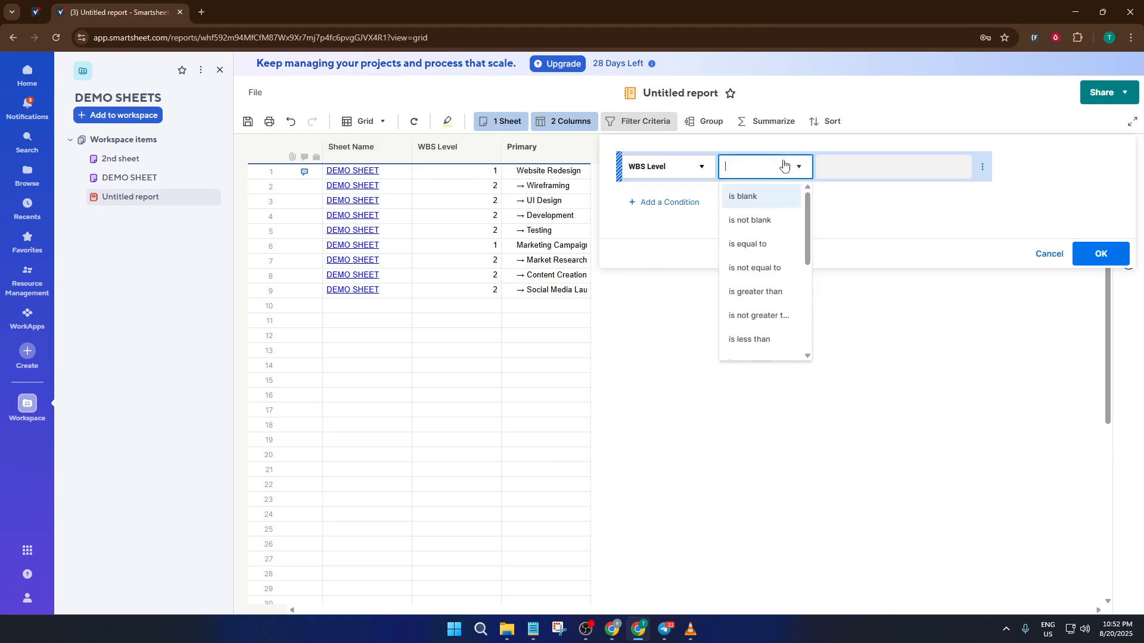
click(775, 247)
click(865, 166)
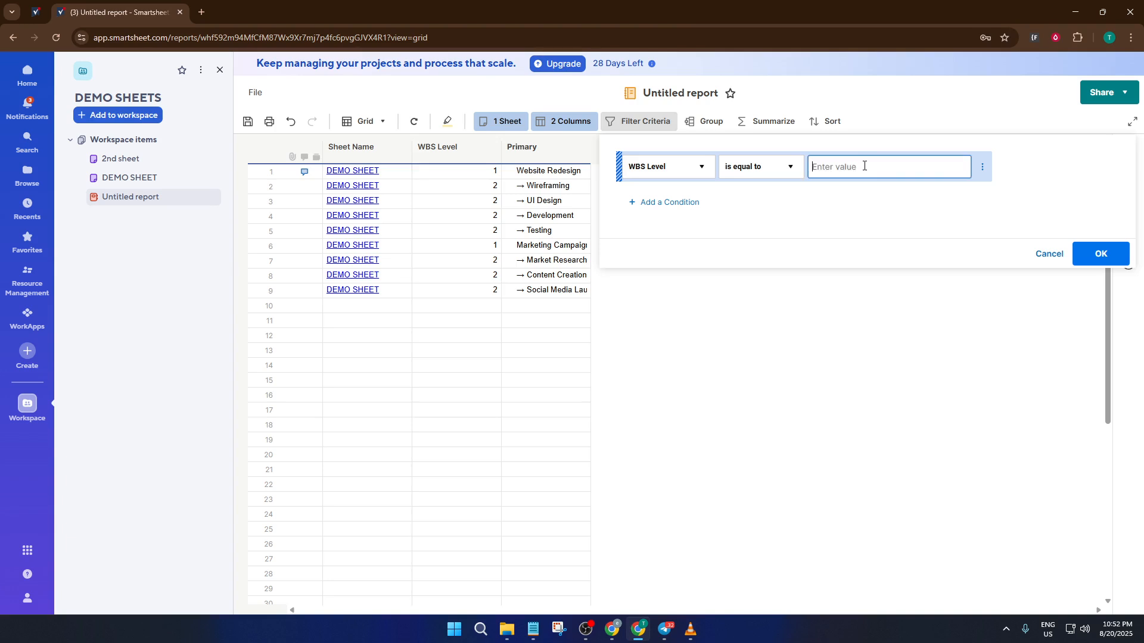
text(1)
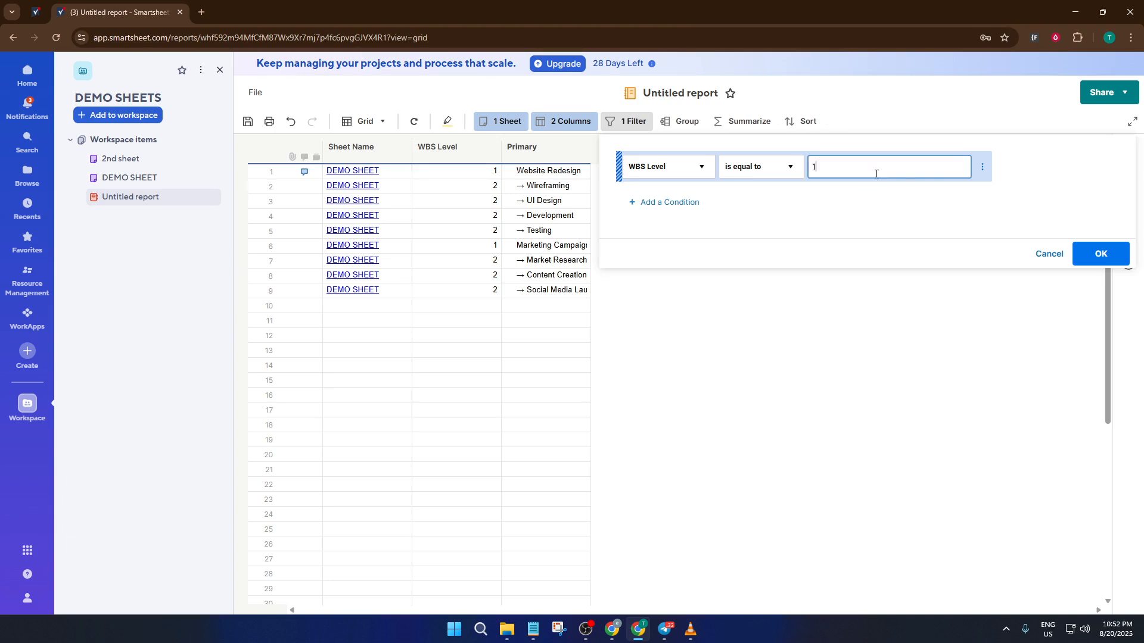
click(1108, 255)
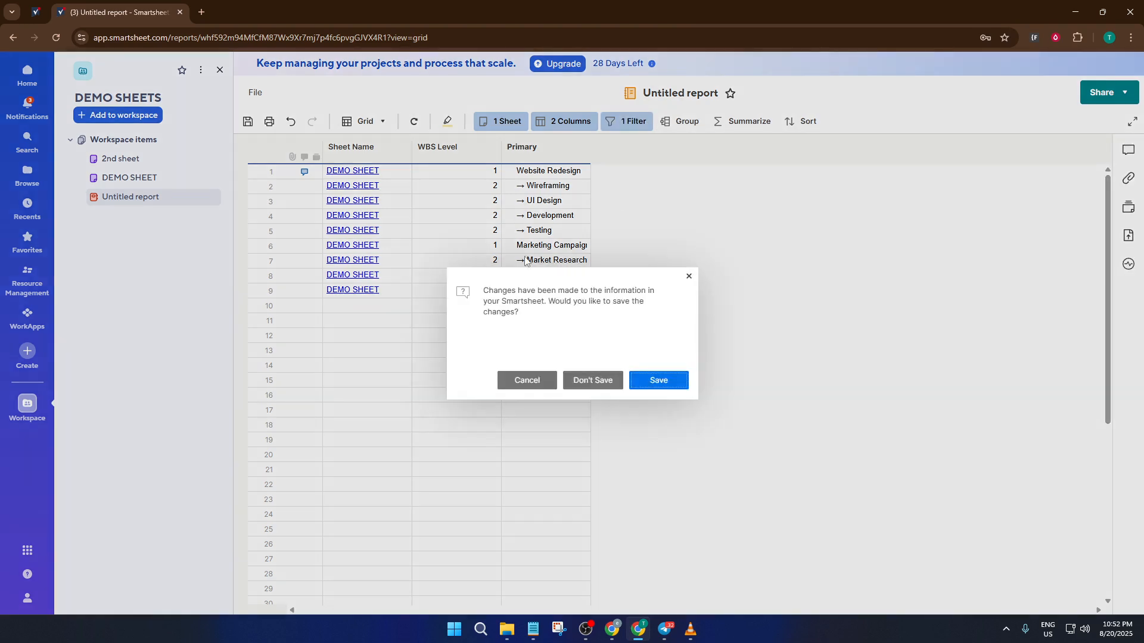
- Save the report changes and widen the Primary column slightly to fit the task names
click(662, 382)
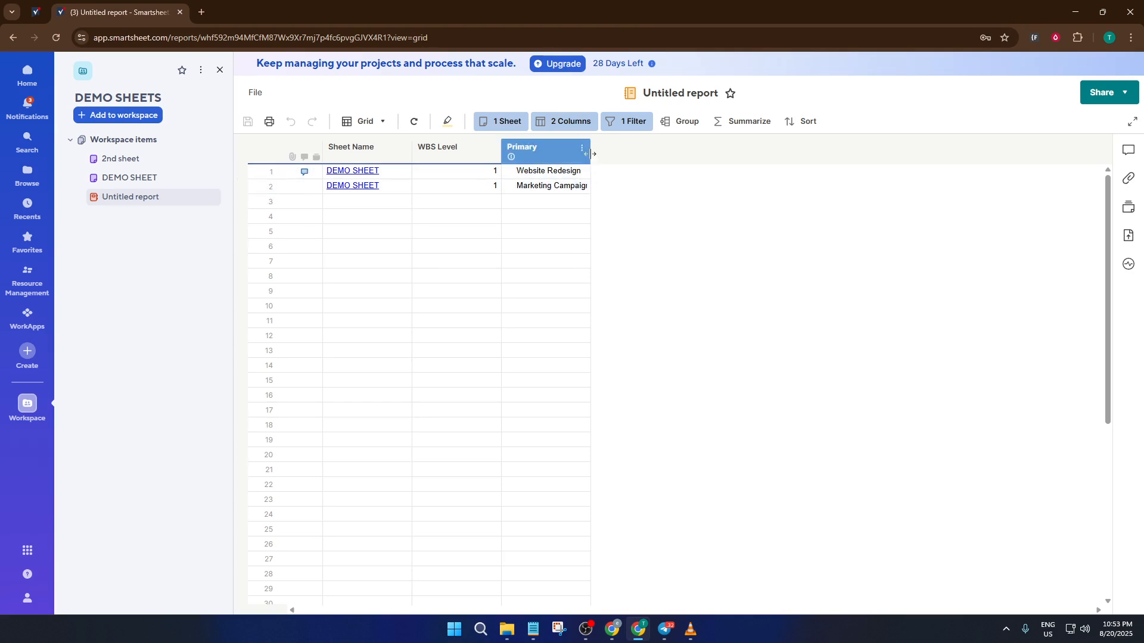
drag(589, 154, 594, 154)
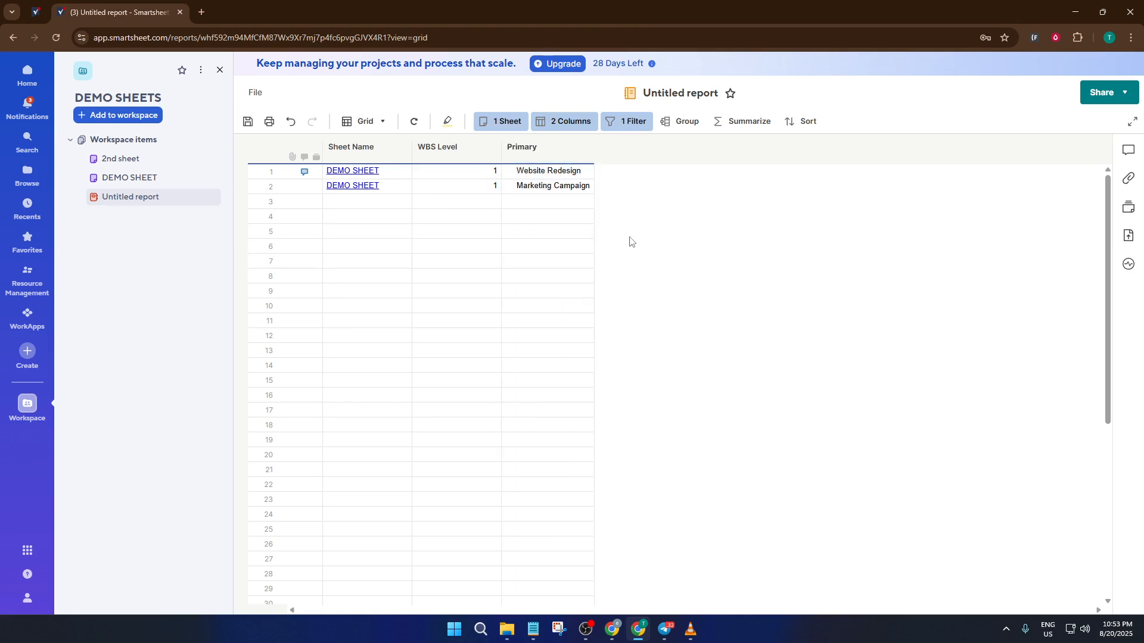